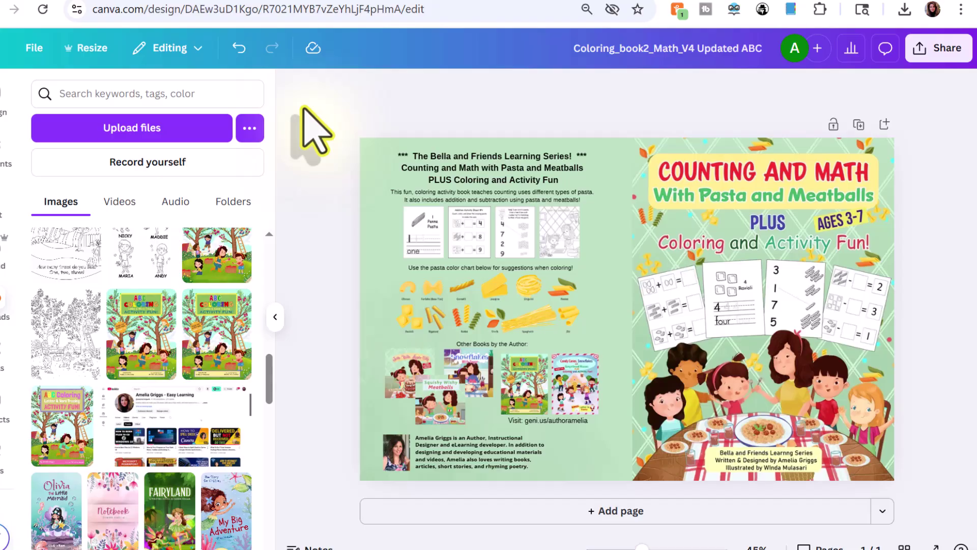
# Undo an accidental move of the front cover, then fade it to check the template and restore full opacity
pyautogui.moveTo(787, 177); pyautogui.dragTo(887, 261)
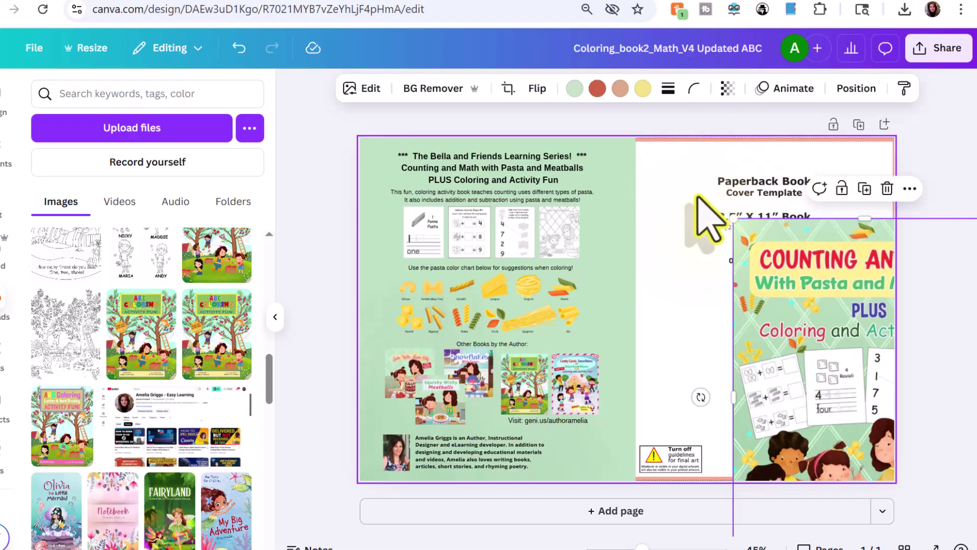
pyautogui.hotkey('ctrl', 'z')
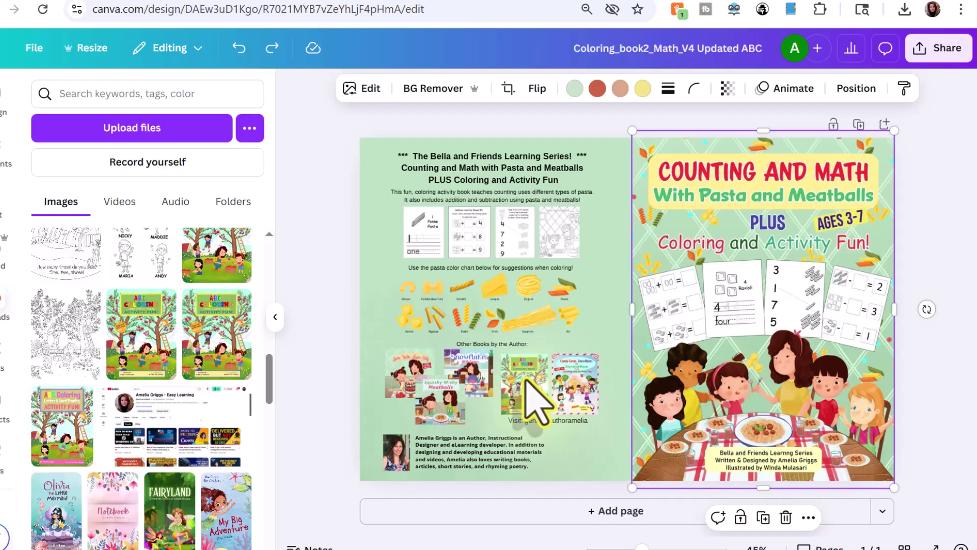
pyautogui.click(573, 128)
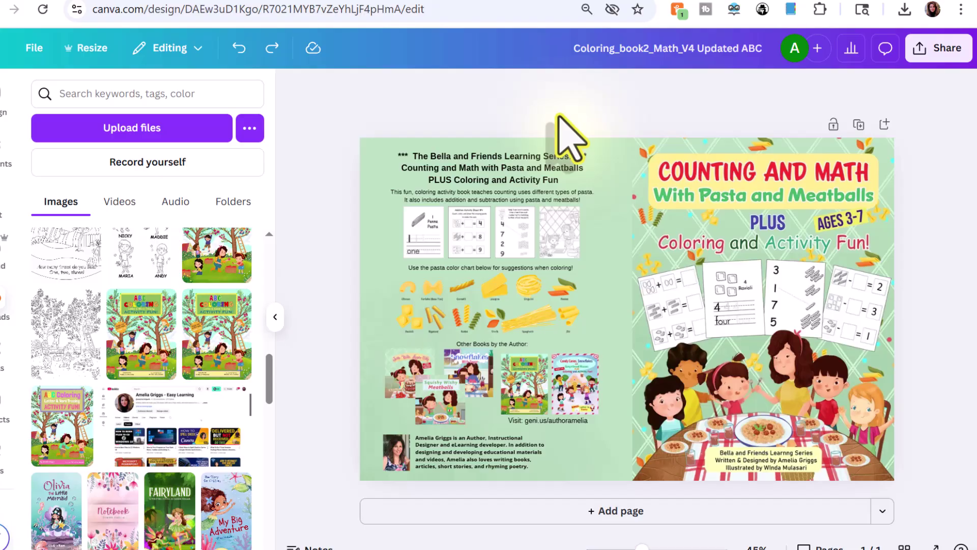
pyautogui.click(790, 153)
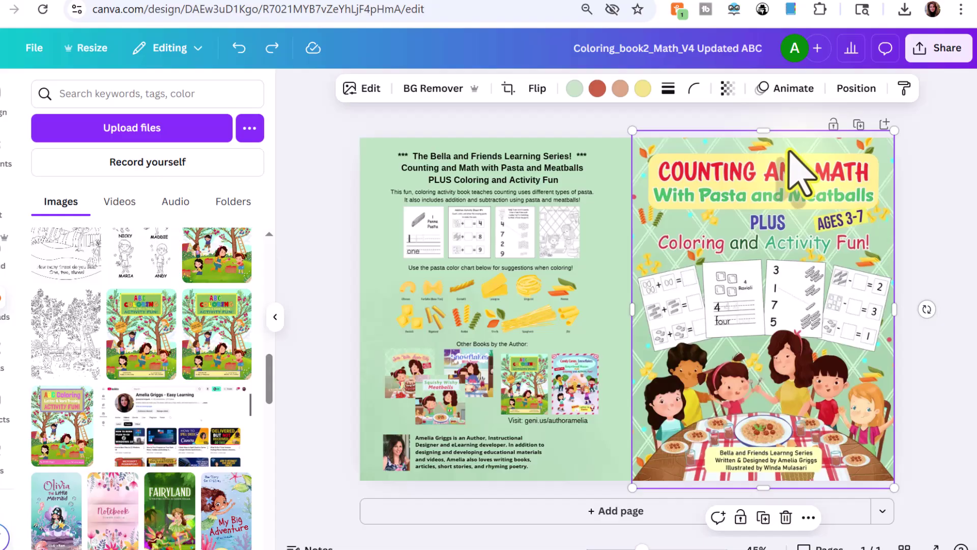
pyautogui.click(728, 89)
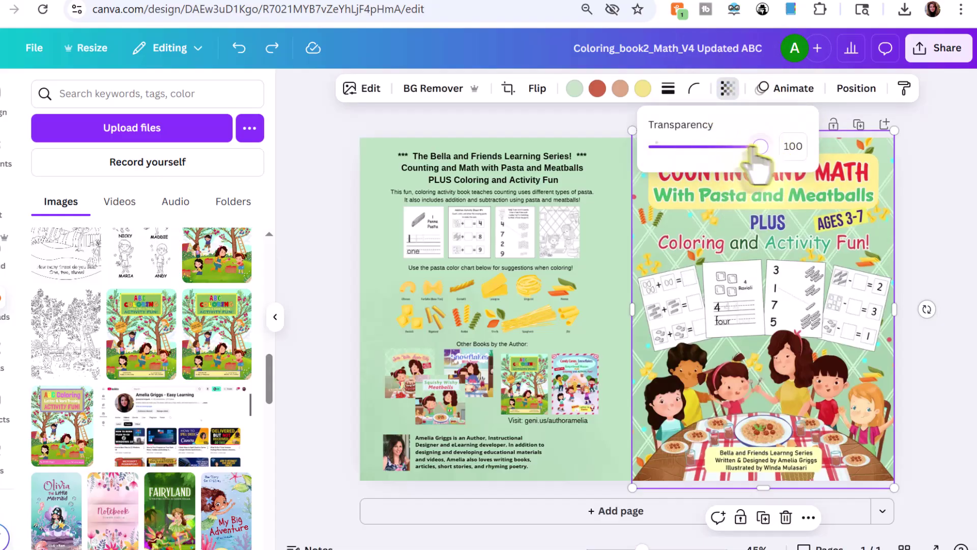
pyautogui.moveTo(757, 146); pyautogui.dragTo(639, 145)
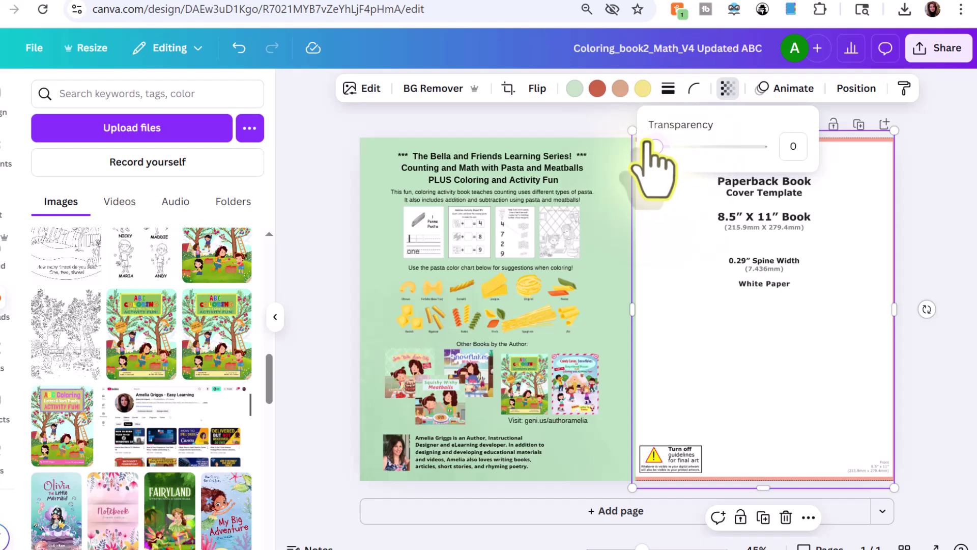
pyautogui.moveTo(642, 147); pyautogui.dragTo(764, 147)
# Fade the back cover to view the template guides, restore it, then drop an uploaded cover onto the Other Books image
pyautogui.click(376, 155)
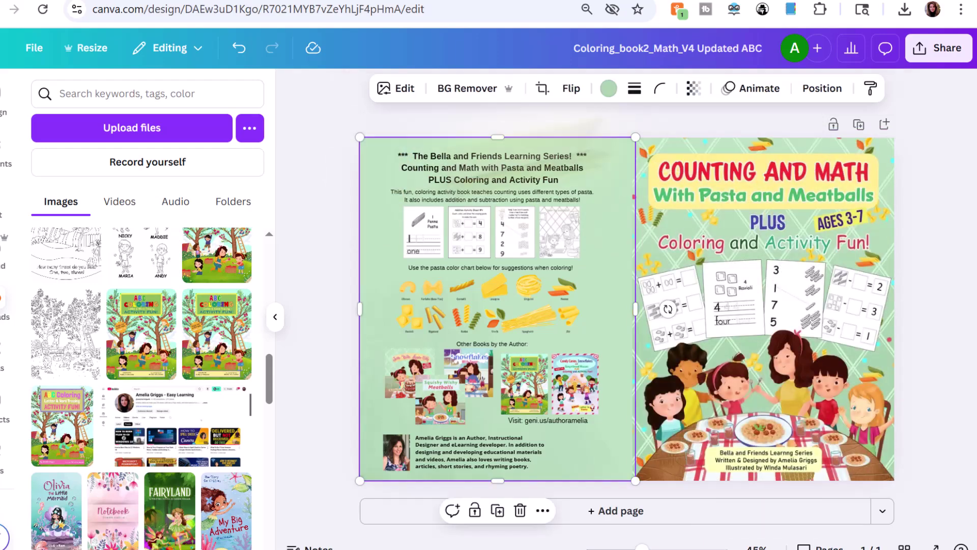
pyautogui.click(692, 90)
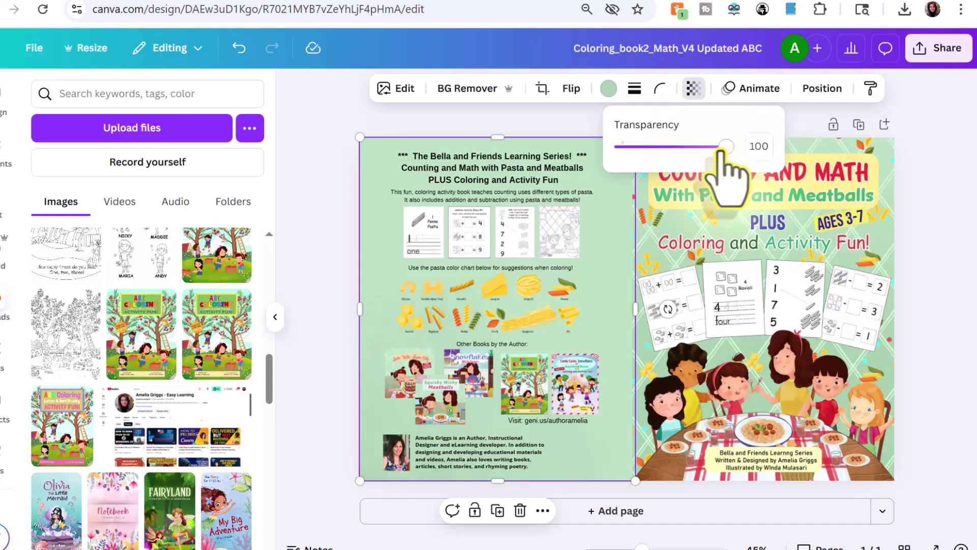
pyautogui.moveTo(729, 147); pyautogui.dragTo(605, 142)
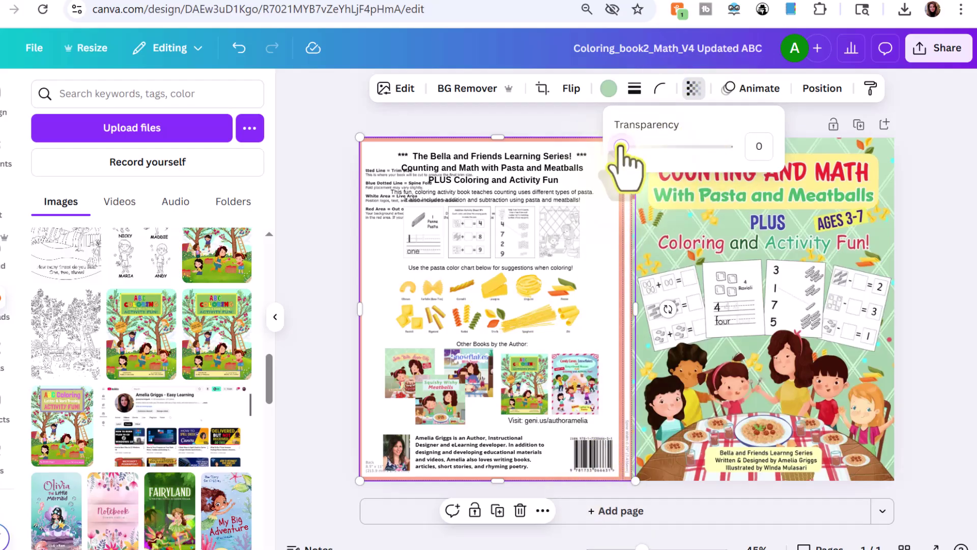
pyautogui.moveTo(621, 147); pyautogui.dragTo(728, 147)
pyautogui.click(931, 155)
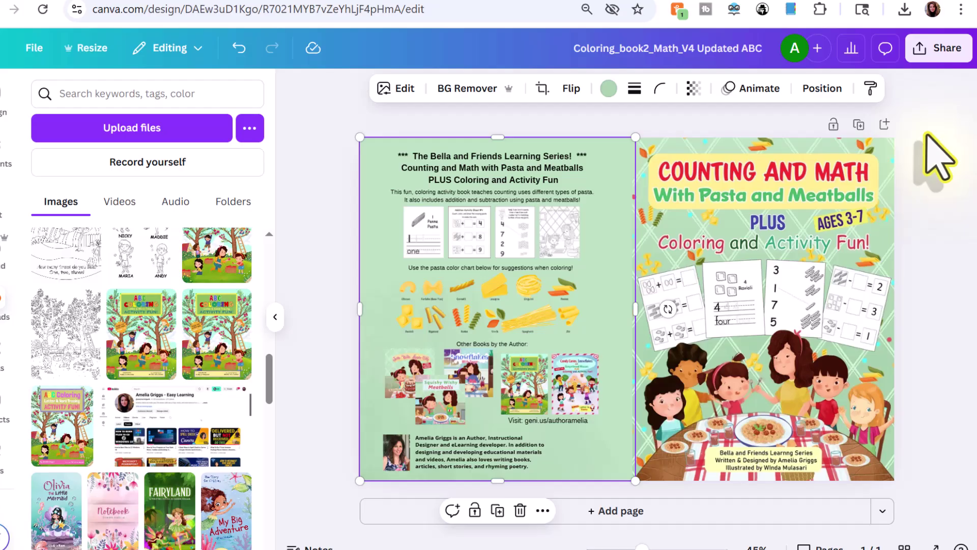
pyautogui.click(937, 158)
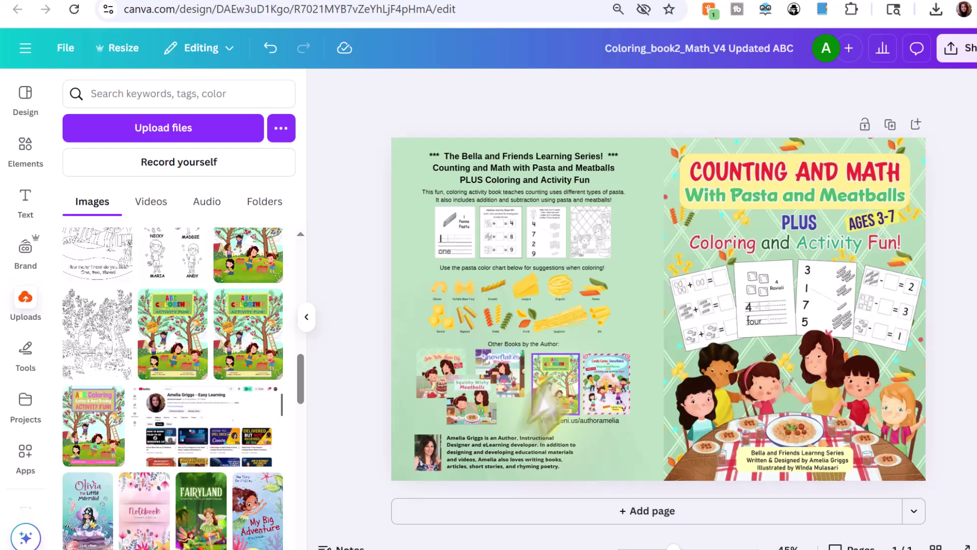
pyautogui.moveTo(172, 332); pyautogui.dragTo(547, 379)
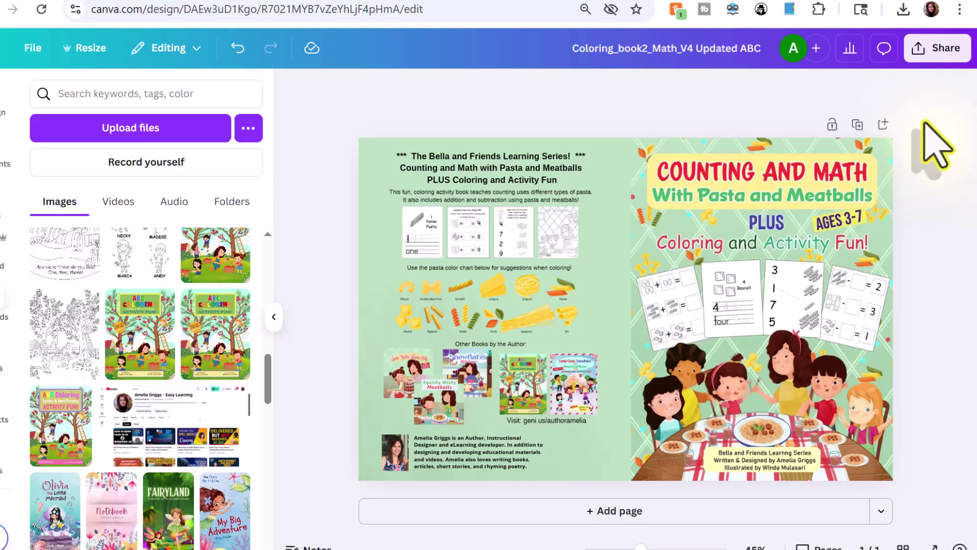
# Set the download to PDF Print with the CMYK colour profile and Flatten PDF ticked
pyautogui.click(921, 56)
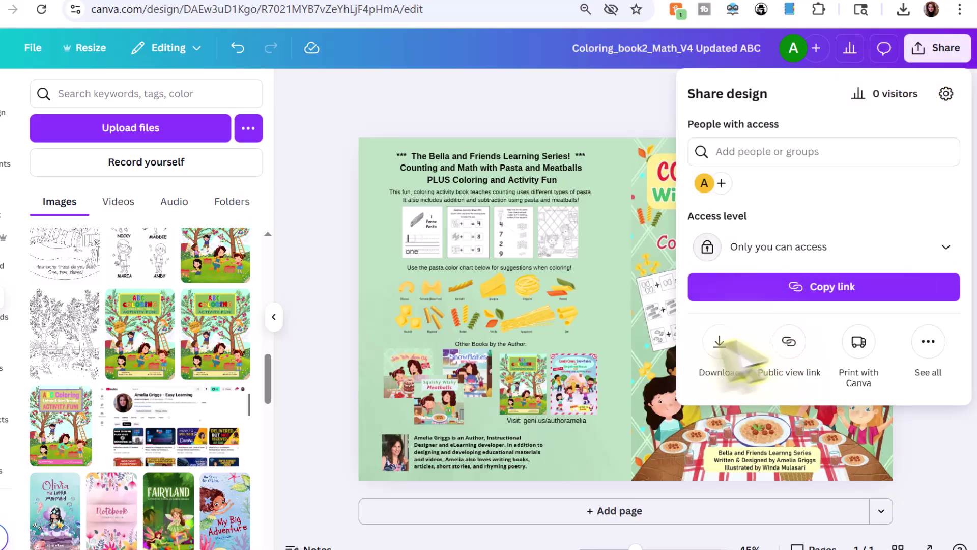
pyautogui.click(715, 357)
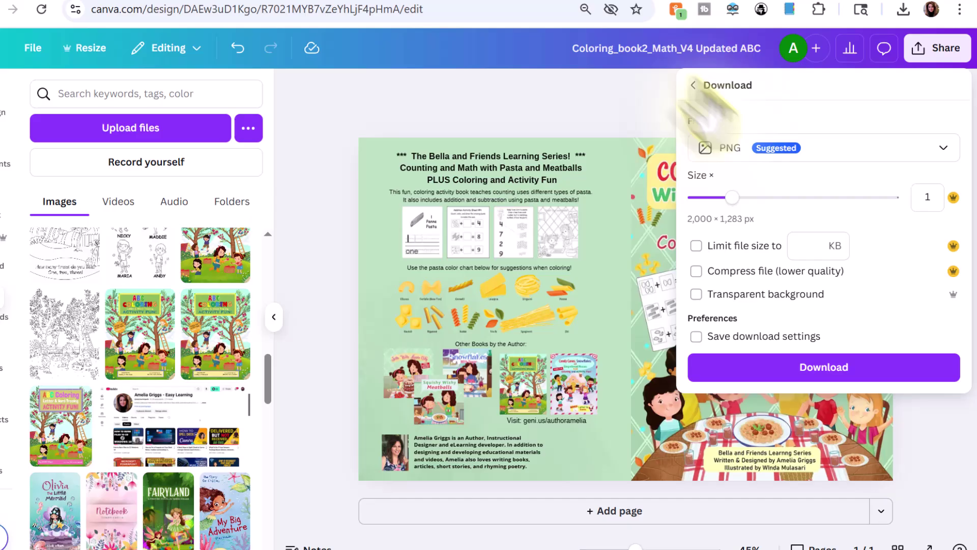
pyautogui.click(939, 152)
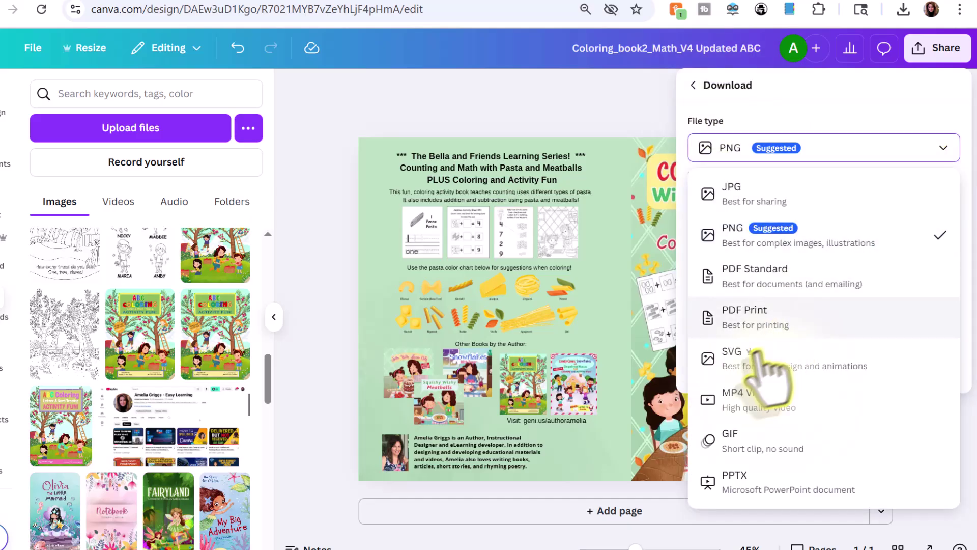
pyautogui.click(766, 319)
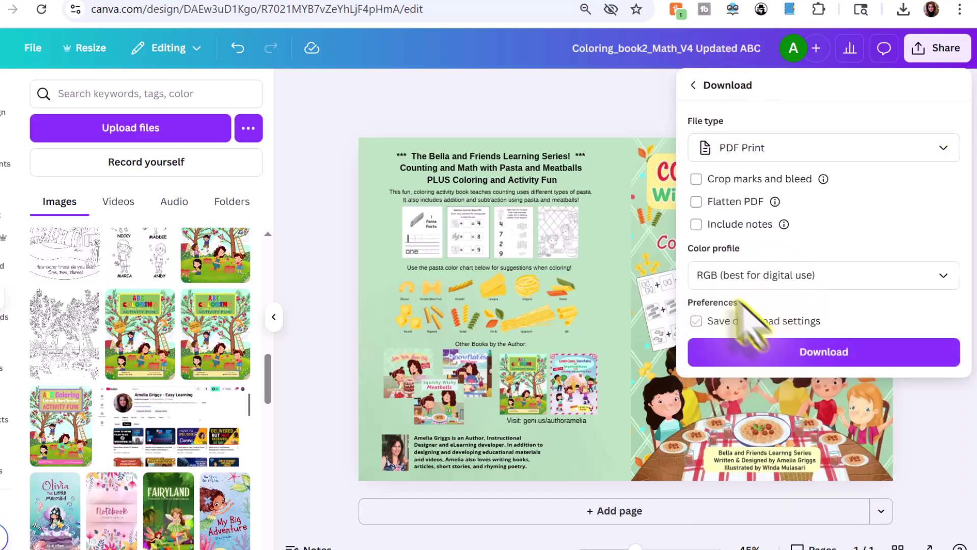
pyautogui.click(946, 277)
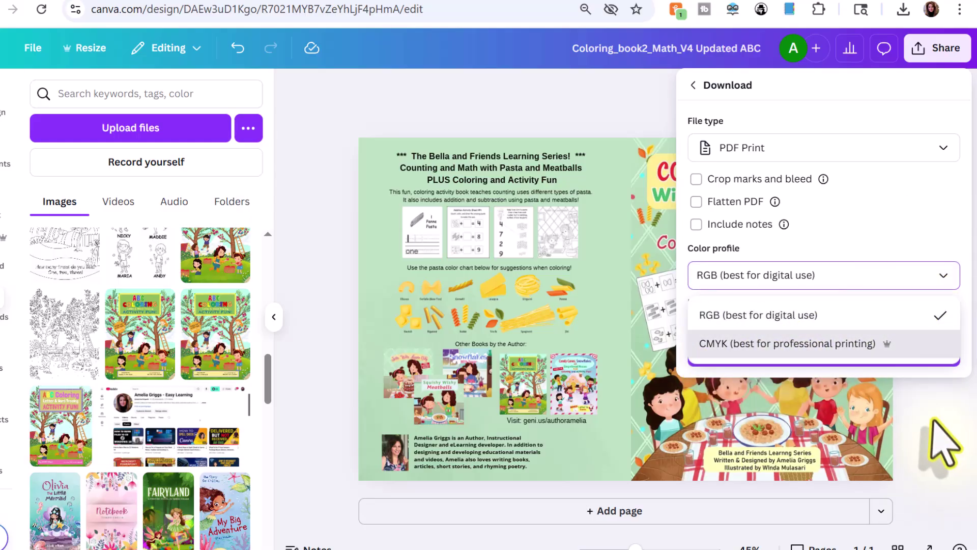
pyautogui.click(882, 343)
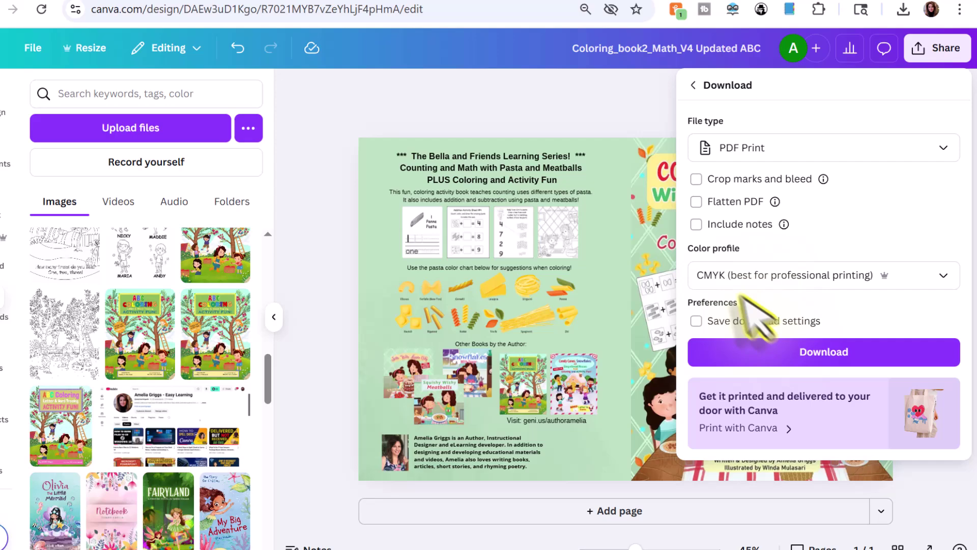
pyautogui.click(697, 202)
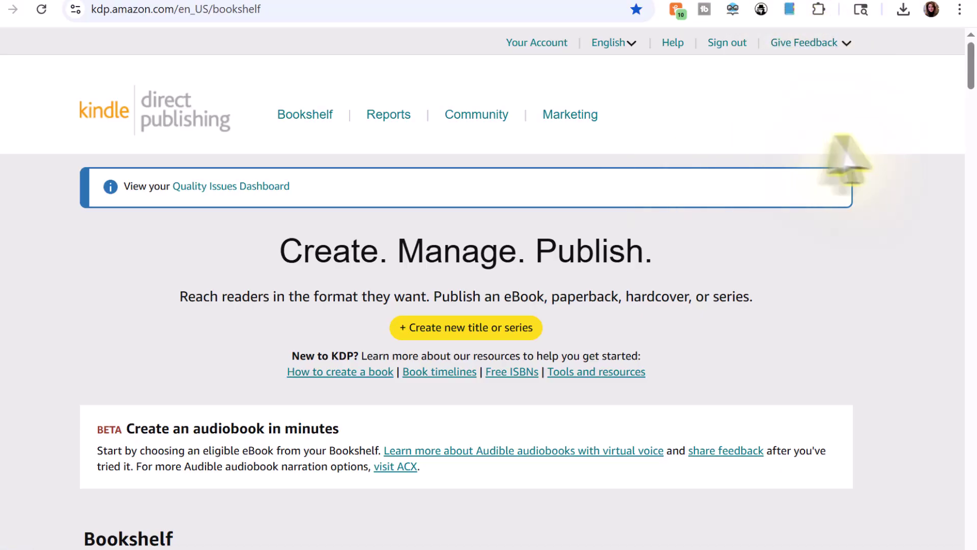
# Find 'Counting and Math with Pasta and Meatballs' on the Bookshelf and open its paperback actions menu
pyautogui.scroll(-17, 825, 214)
pyautogui.scroll(-12, 797, 201)
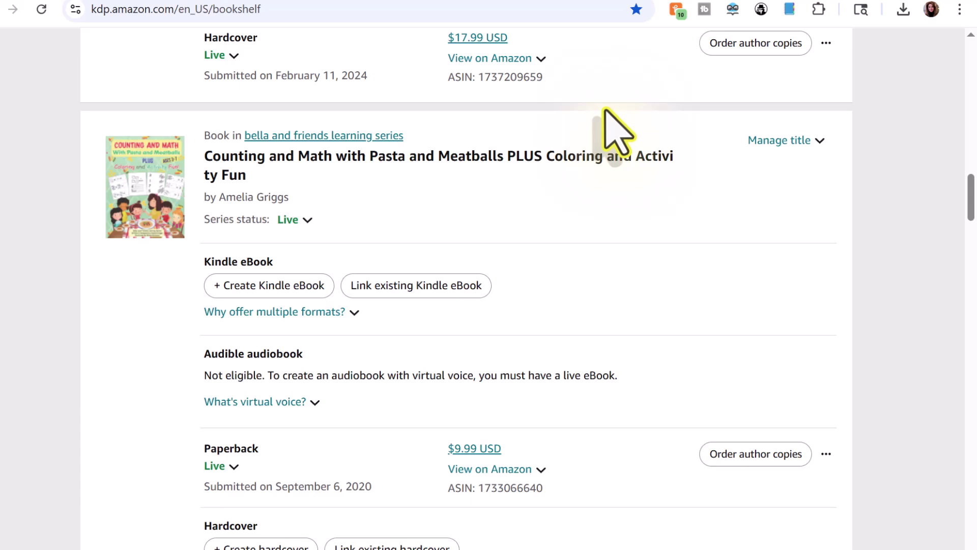
pyautogui.click(787, 139)
pyautogui.scroll(-1, 793, 134)
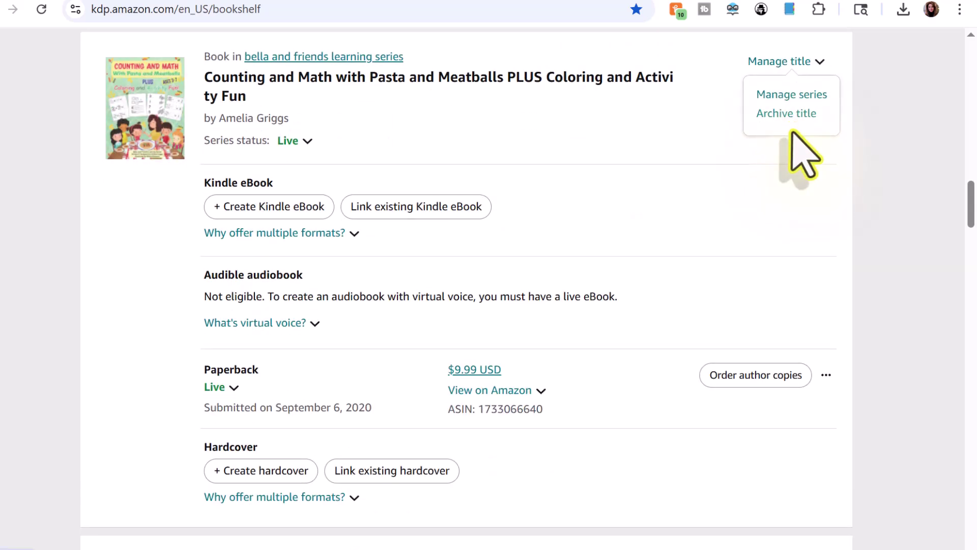
pyautogui.press('Escape')
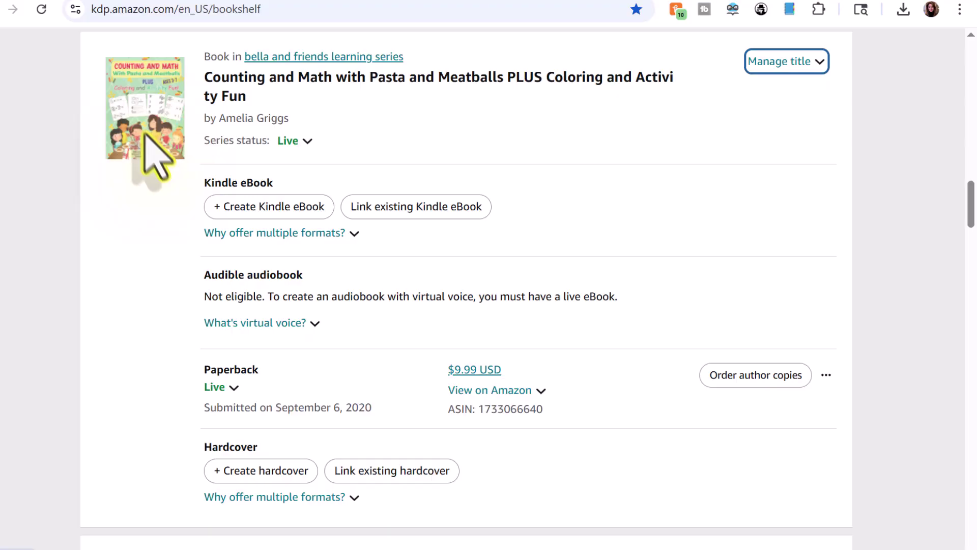
pyautogui.click(221, 386)
pyautogui.press('Escape')
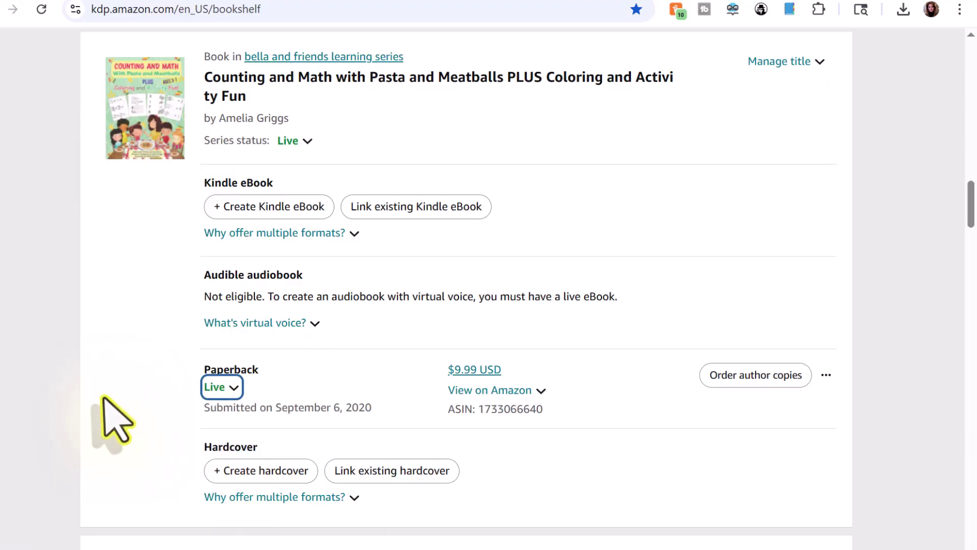
pyautogui.click(826, 377)
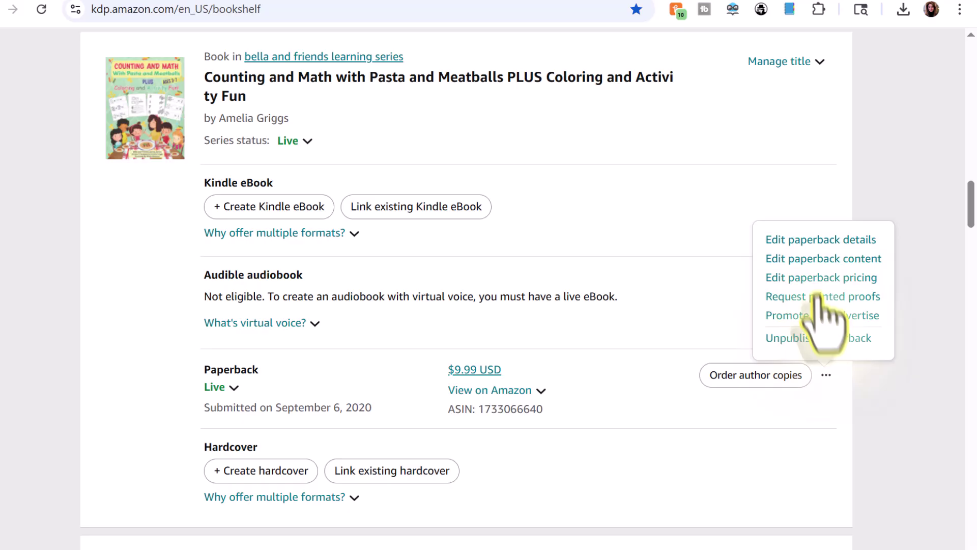
pyautogui.click(774, 259)
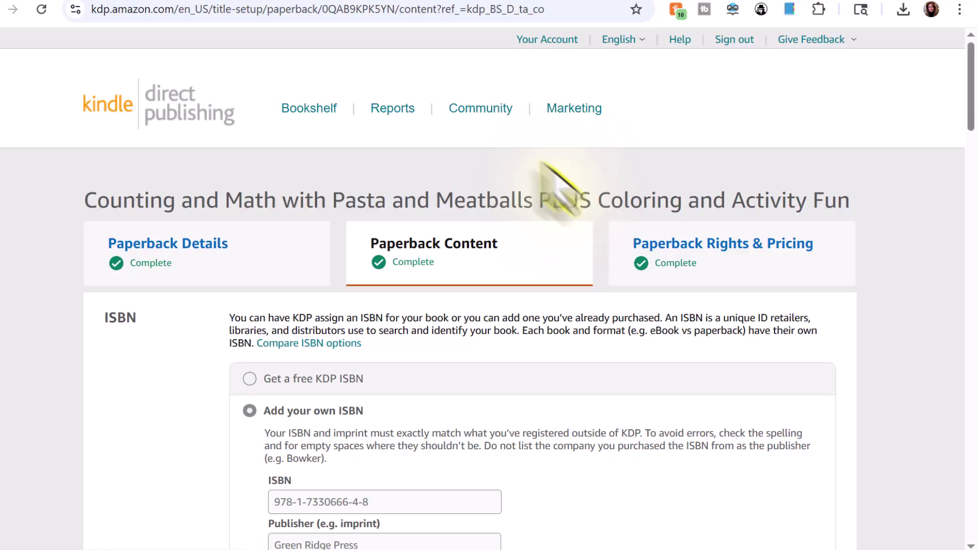
pyautogui.scroll(-1, 633, 90)
pyautogui.scroll(-4, 622, 93)
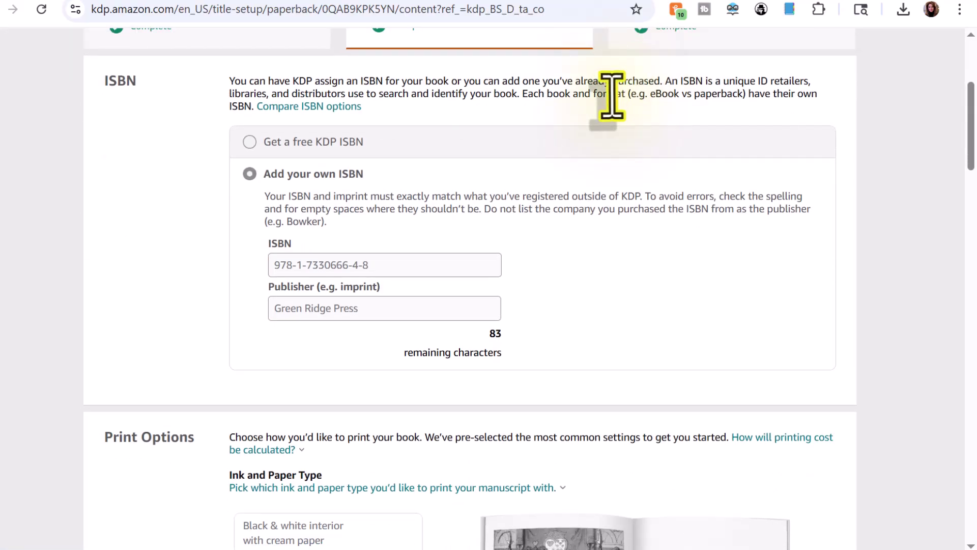
pyautogui.scroll(-18, 600, 163)
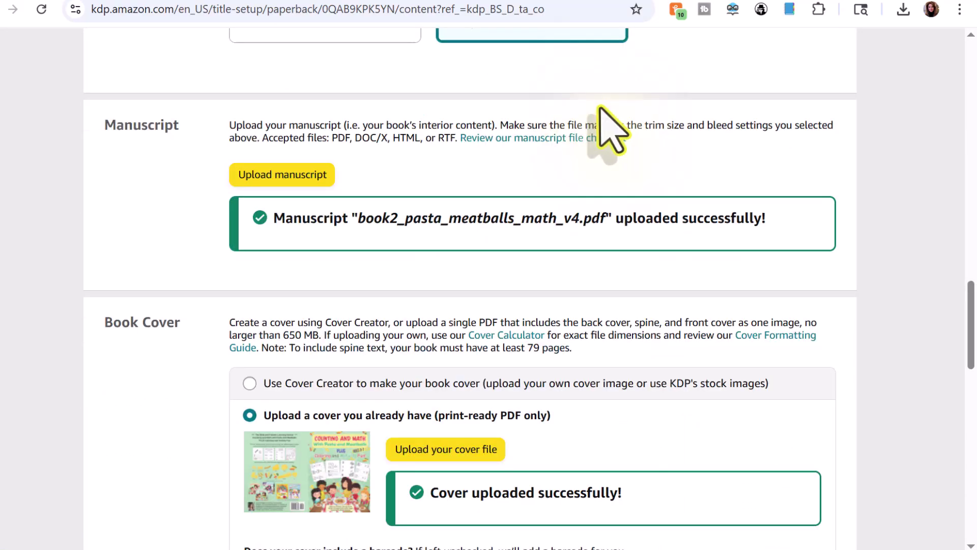
pyautogui.scroll(-3, 609, 128)
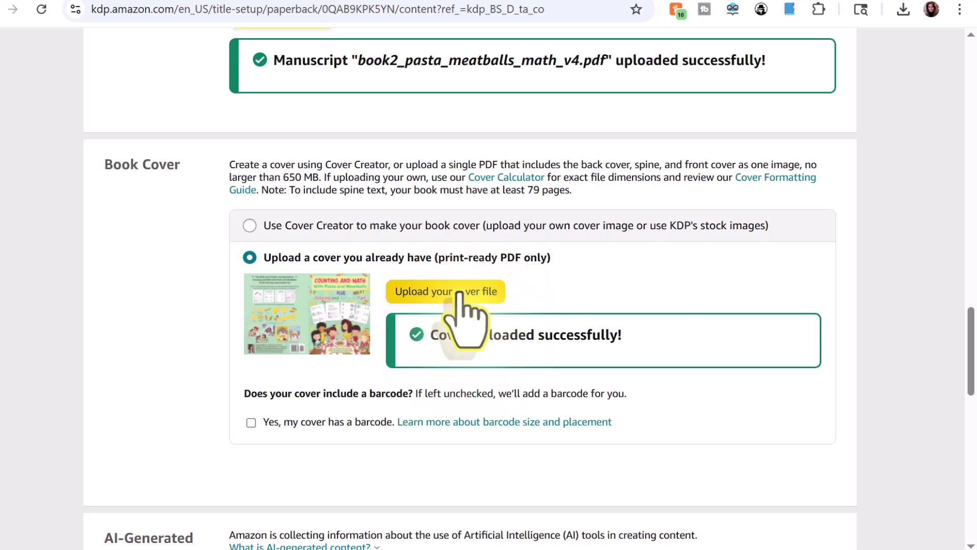
# Upload Coloring_book2_Math_V4 Updated ABC.pdf as the paperback's new cover file
pyautogui.click(461, 300)
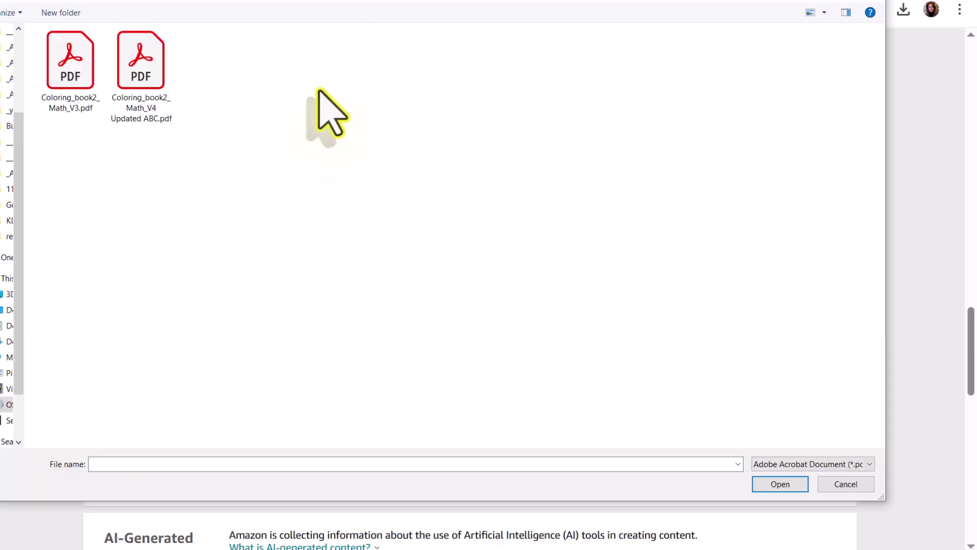
pyautogui.click(145, 60)
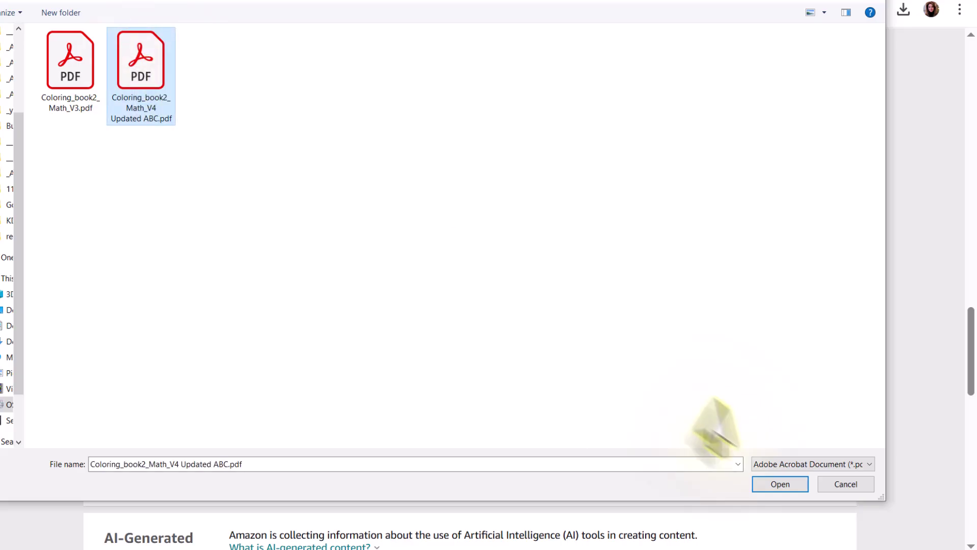
pyautogui.doubleClick(146, 62)
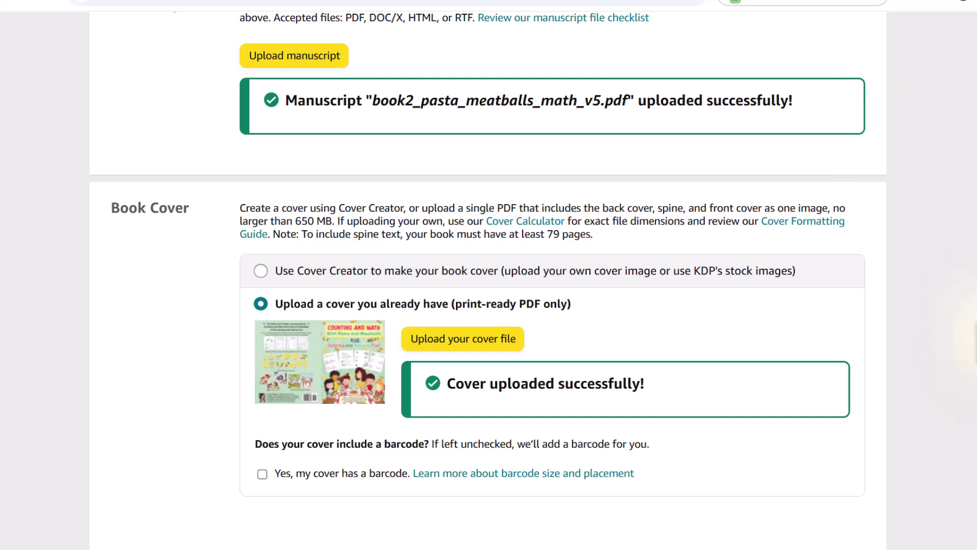
# Scroll down the content page to the AI-Generated Content accuracy confirmation while it saves
pyautogui.scroll(-3, 489, 275)
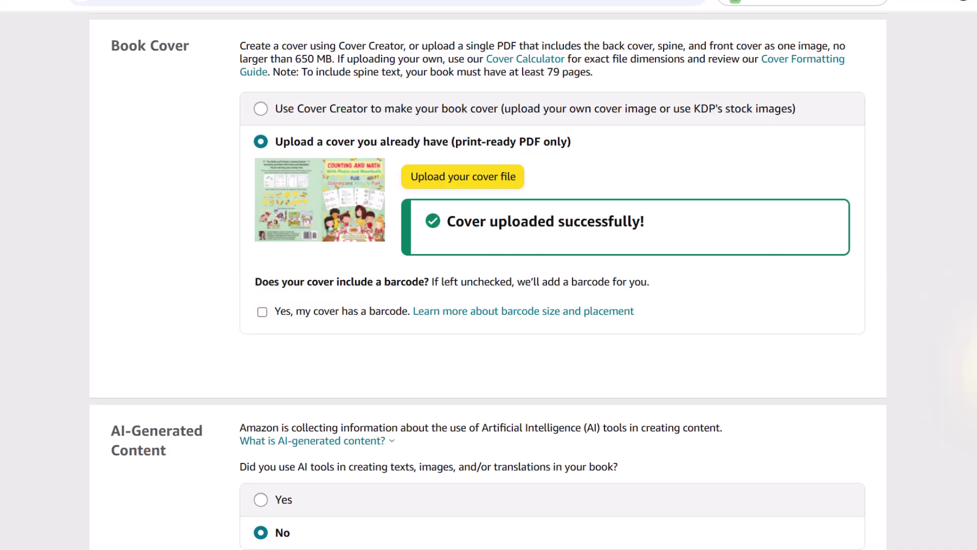
pyautogui.scroll(-6, 489, 280)
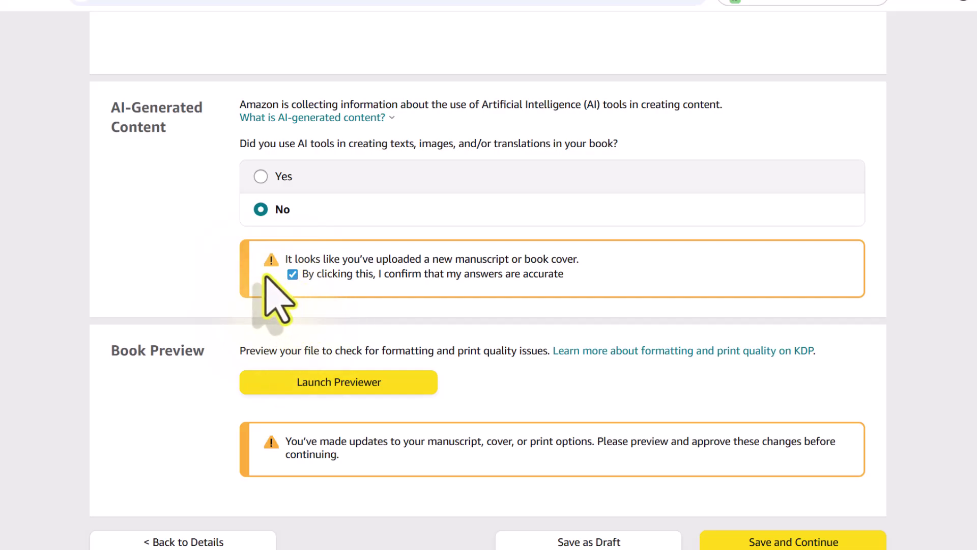
pyautogui.scroll(-2, 488, 282)
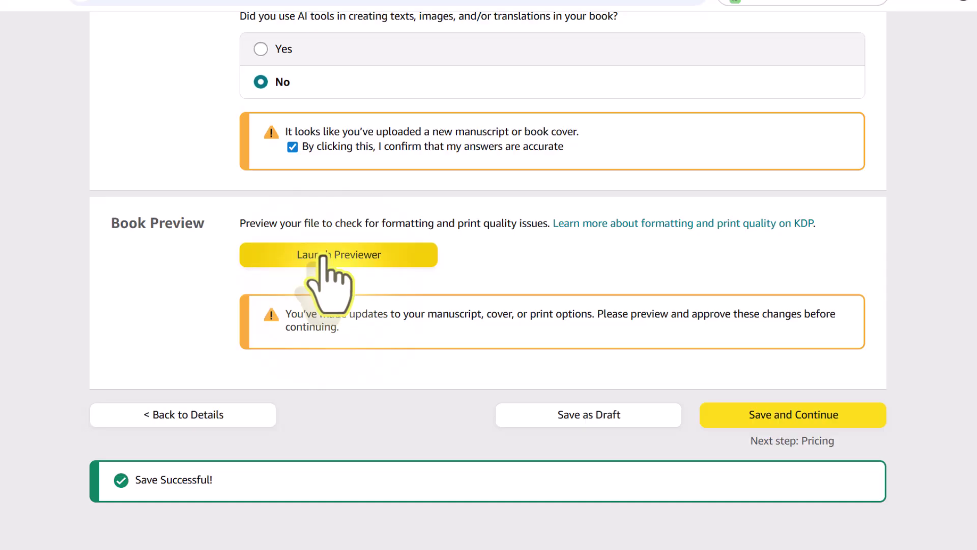
# Launch the Print Previewer, inspect the new cover's guides, and page forward into the interior
pyautogui.click(324, 258)
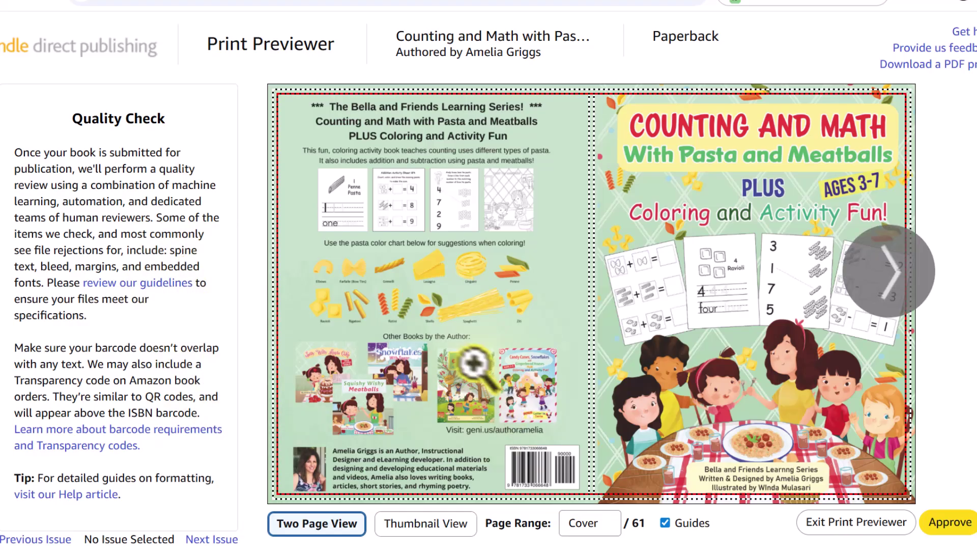
pyautogui.moveTo(700, 101)
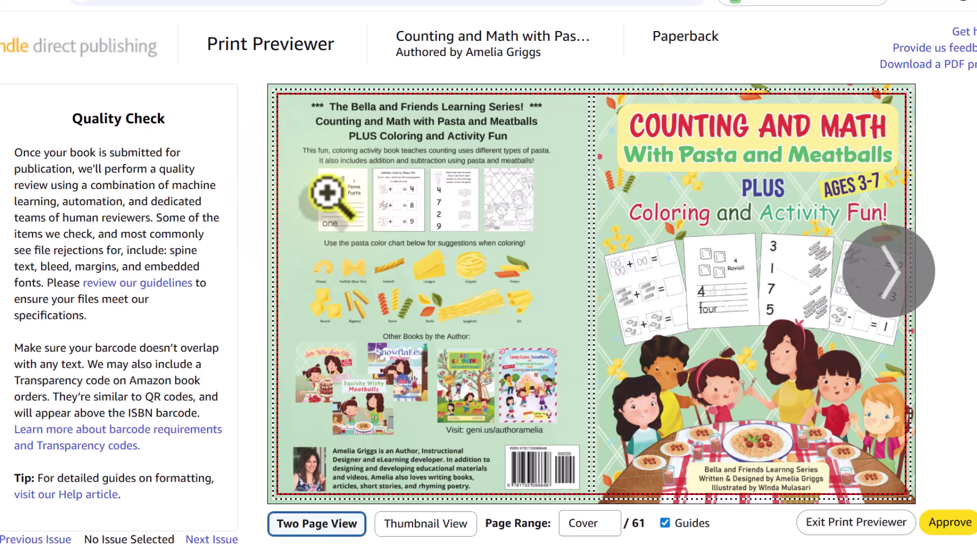
pyautogui.moveTo(327, 193)
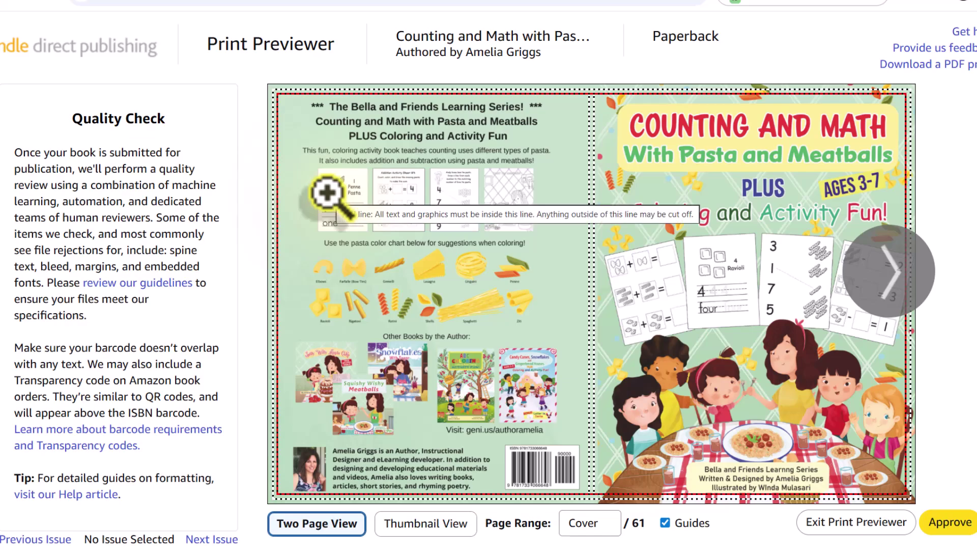
pyautogui.click(893, 275)
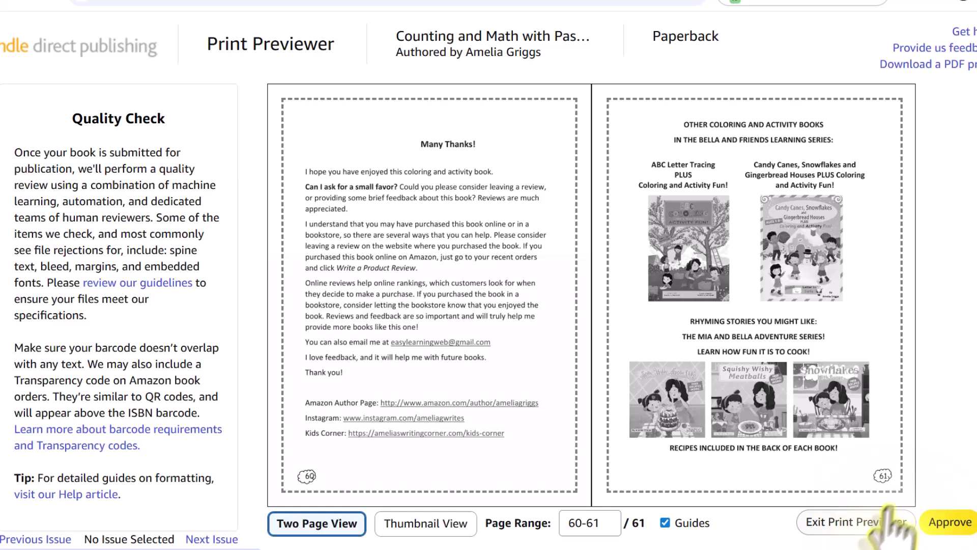
# Approve the preview and save the paperback content to continue to Rights & Pricing
pyautogui.click(948, 524)
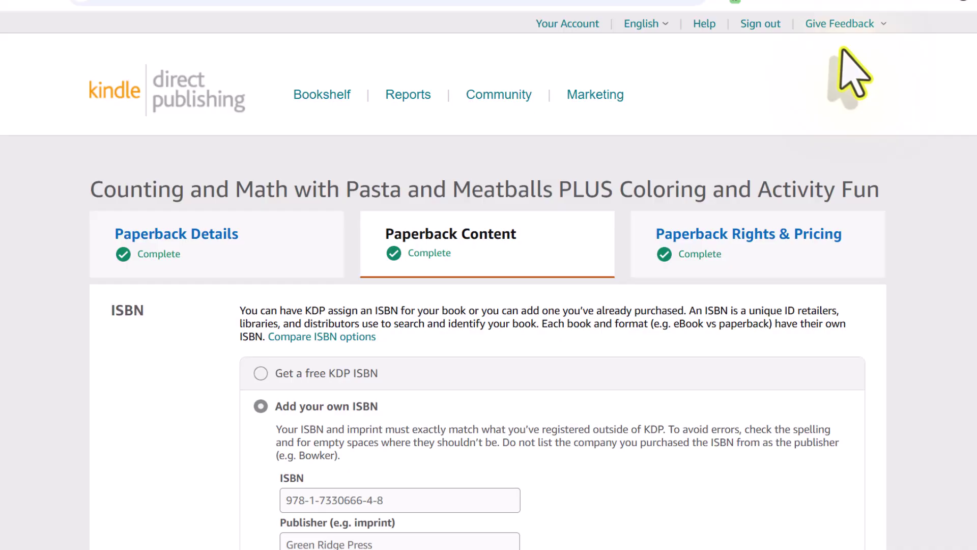
pyautogui.scroll(-20, 488, 275)
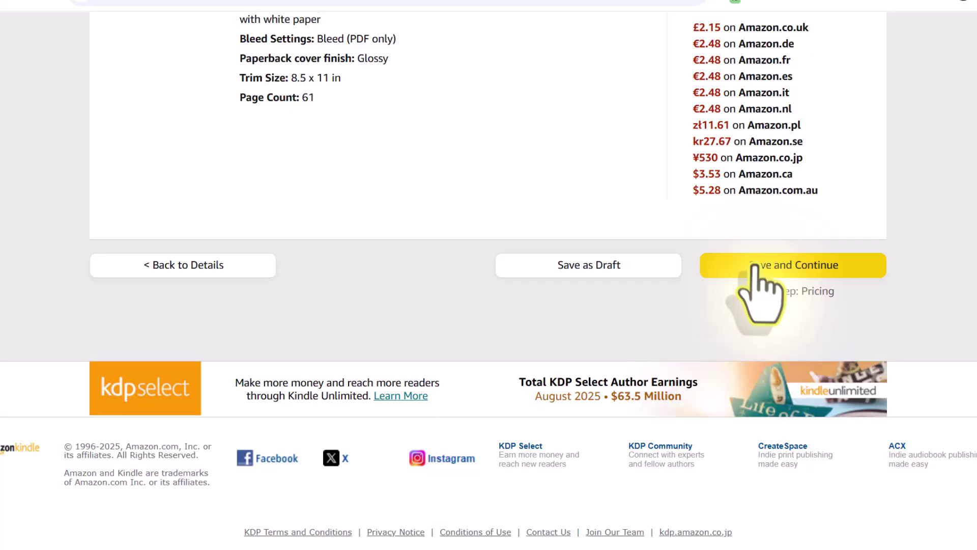
pyautogui.click(732, 261)
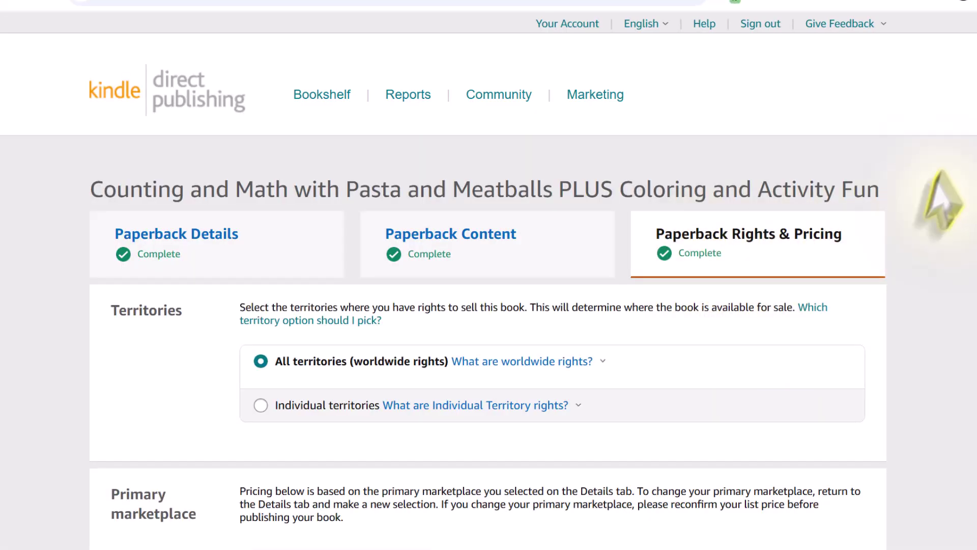
pyautogui.scroll(-5, 489, 275)
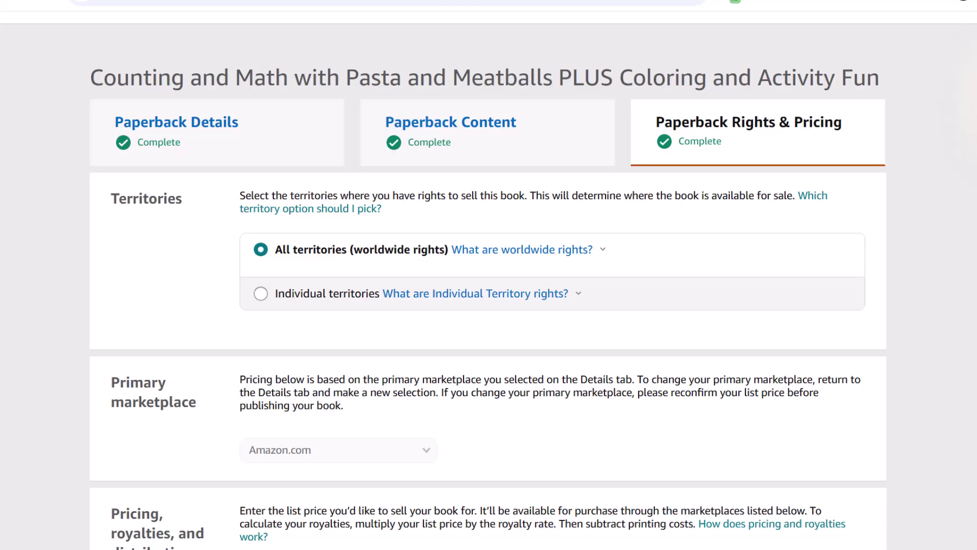
pyautogui.scroll(-4, 489, 275)
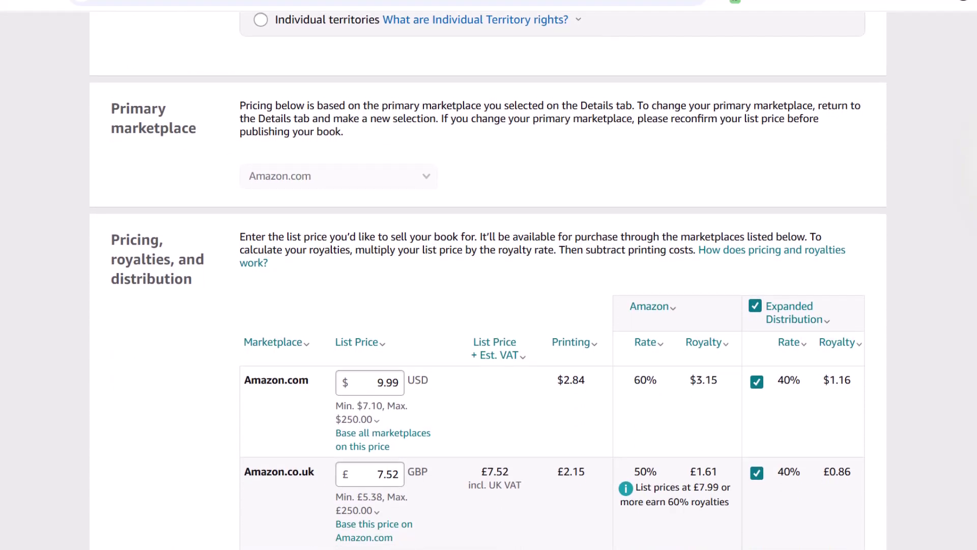
pyautogui.scroll(-1, 488, 275)
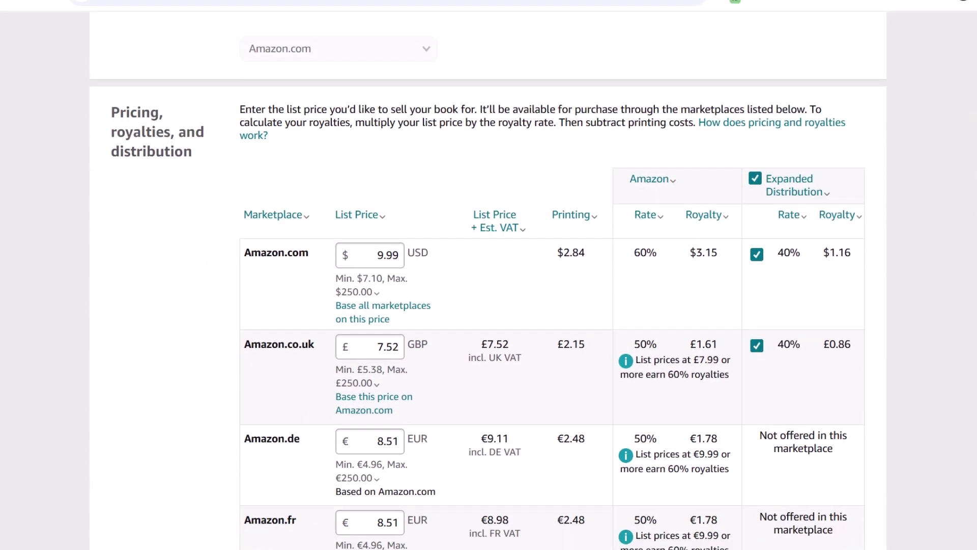
pyautogui.scroll(-2, 487, 294)
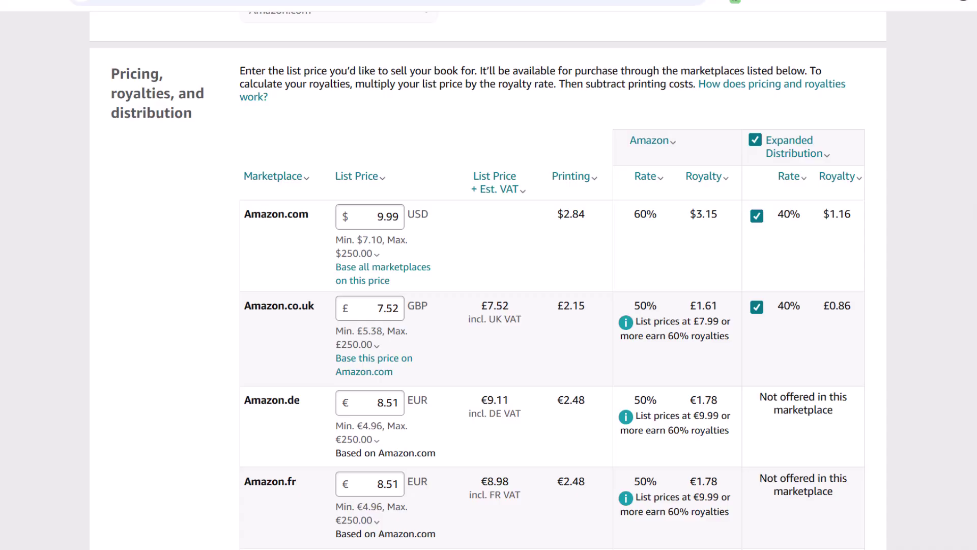
pyautogui.scroll(-18, 489, 275)
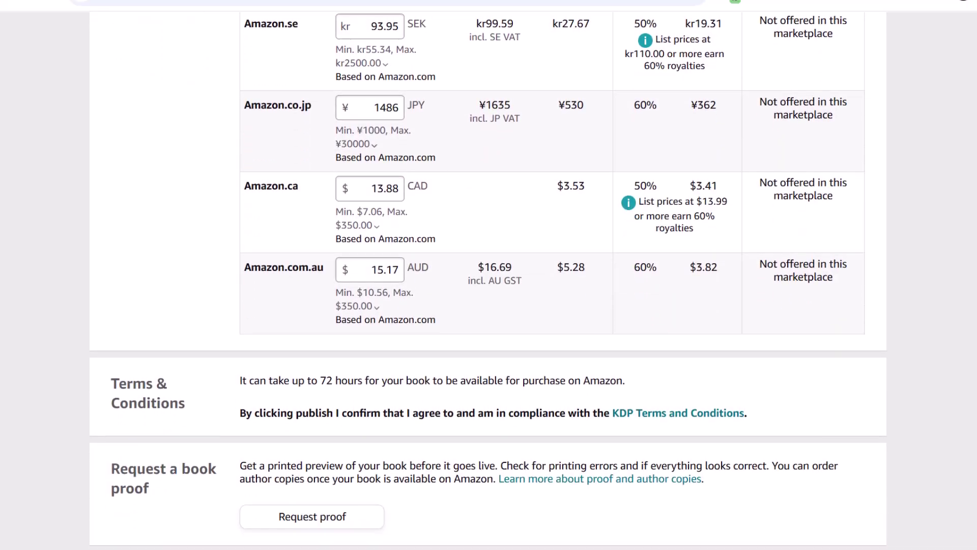
pyautogui.scroll(-1, 489, 275)
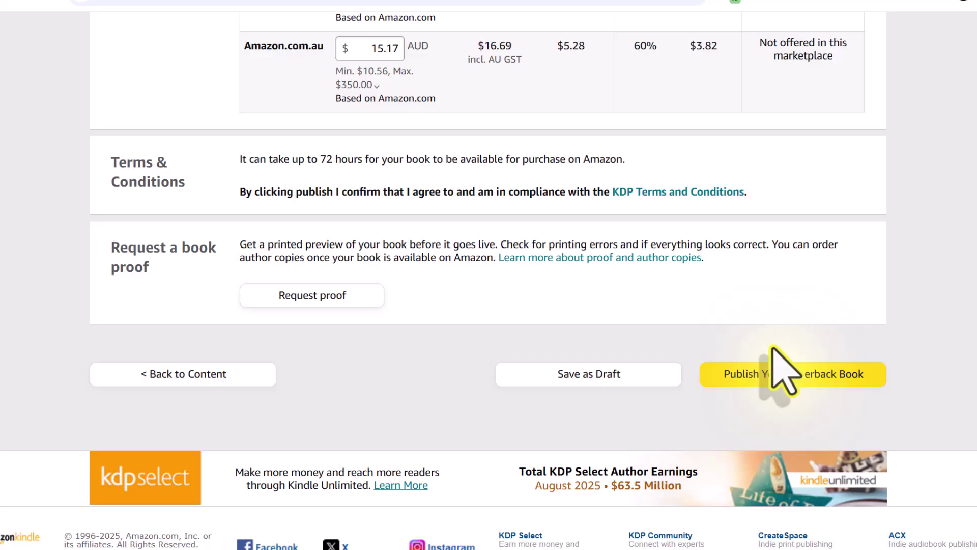
# Publish the updated paperback book
pyautogui.click(788, 377)
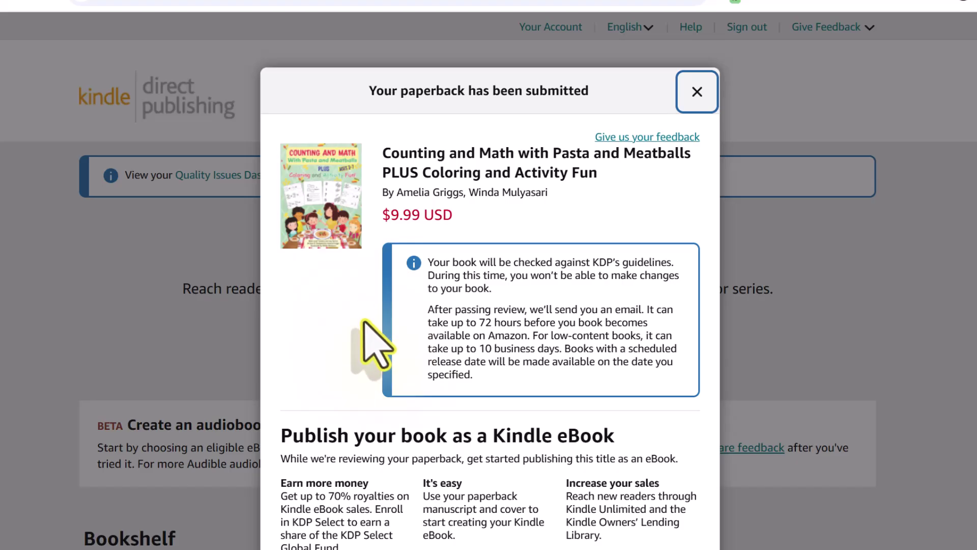
# Dismiss the submission notice and check the Bookshelf shows the paperback as Live, Updates in review
pyautogui.click(697, 91)
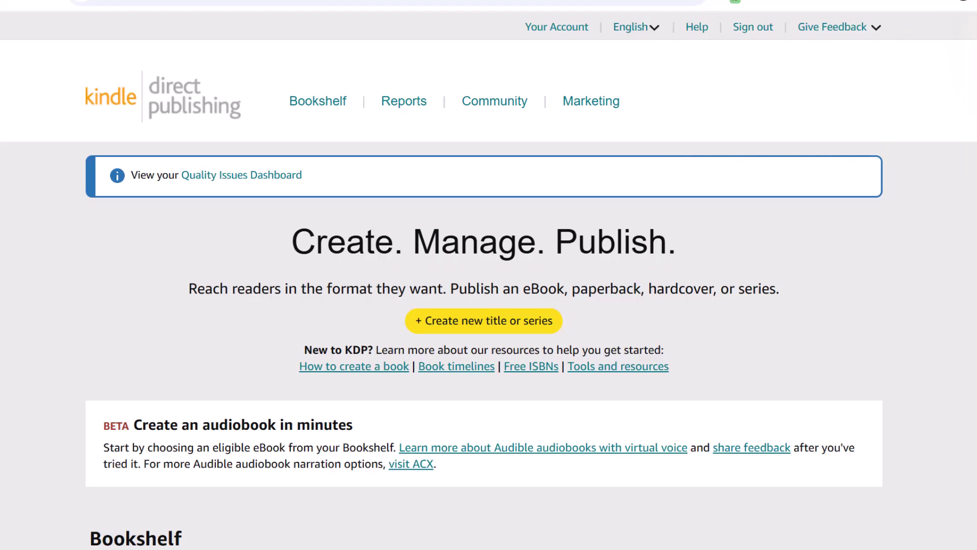
pyautogui.scroll(-10, 967, 107)
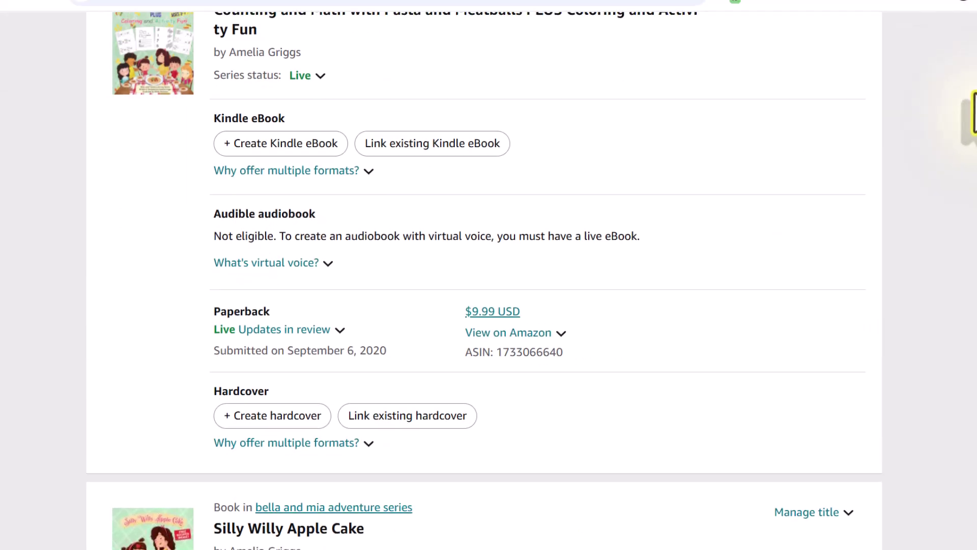
pyautogui.scroll(3, 972, 104)
pyautogui.scroll(-1, 974, 102)
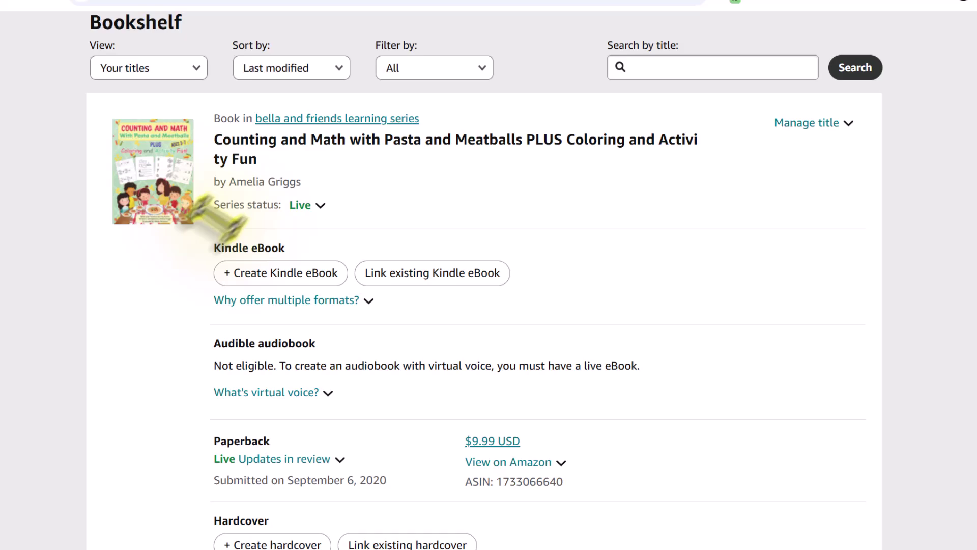
pyautogui.scroll(-2, 134, 339)
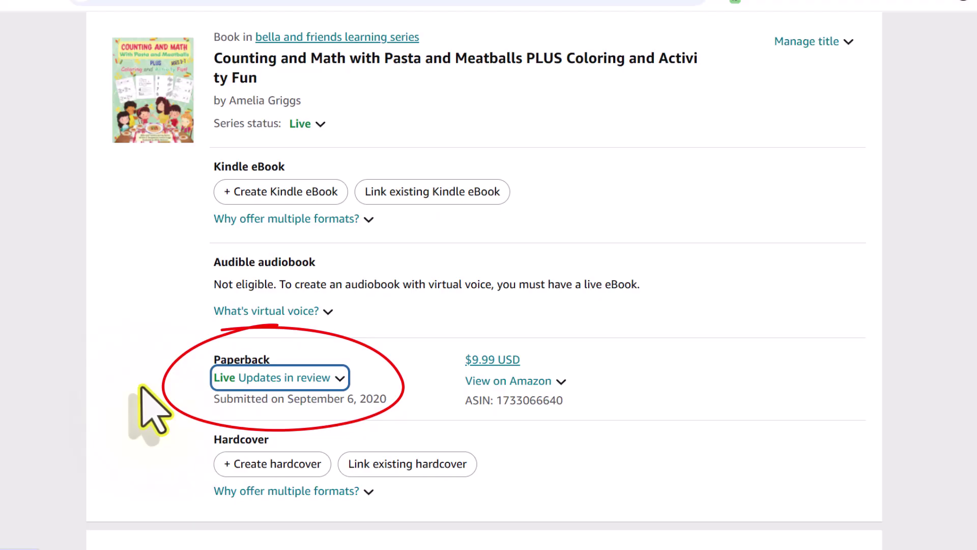
pyautogui.click(340, 378)
pyautogui.press('Escape')
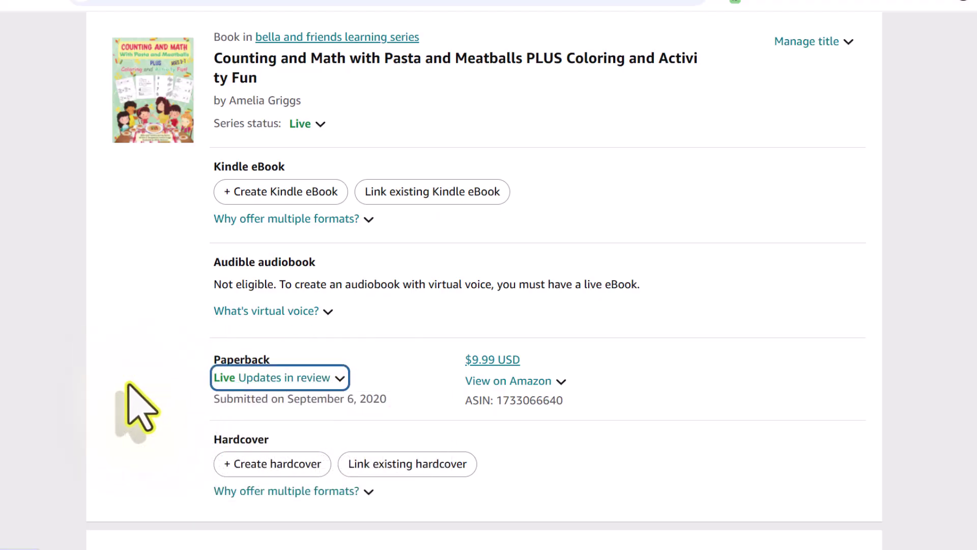